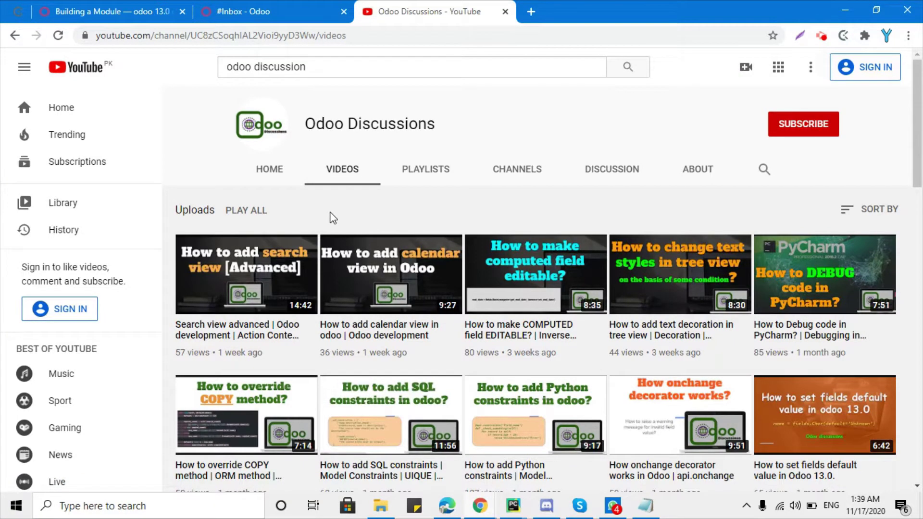
Highlight the Odoo Discussions channel name, then switch to the Graph views documentation
left_click_drag(307, 123, 448, 125)
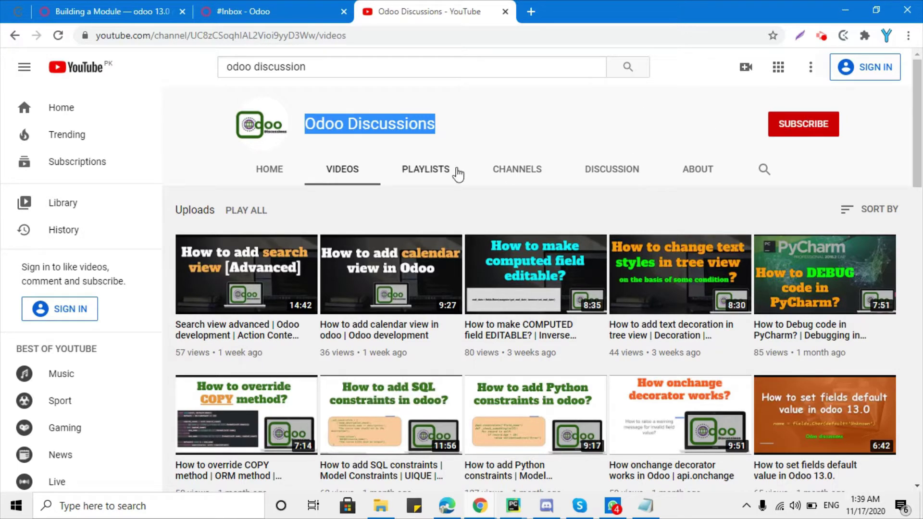
left_click(116, 11)
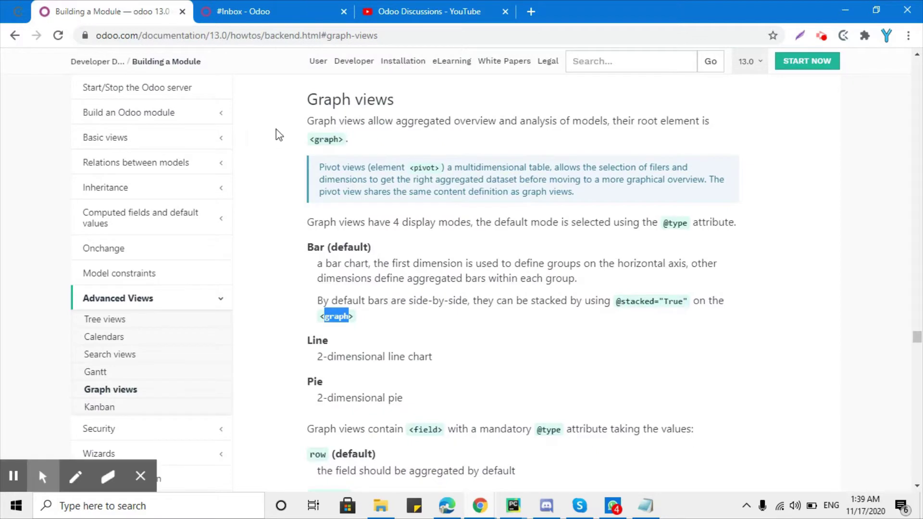
left_click_drag(308, 100, 405, 100)
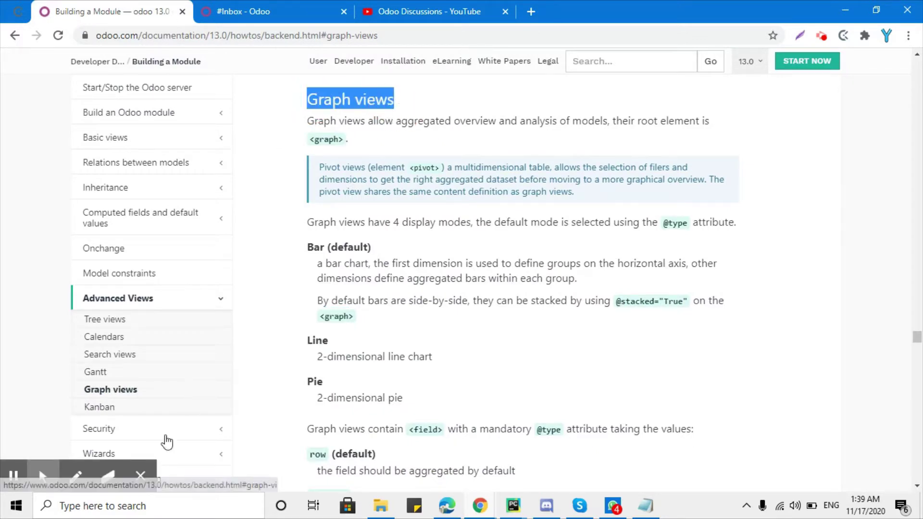
left_click(141, 476)
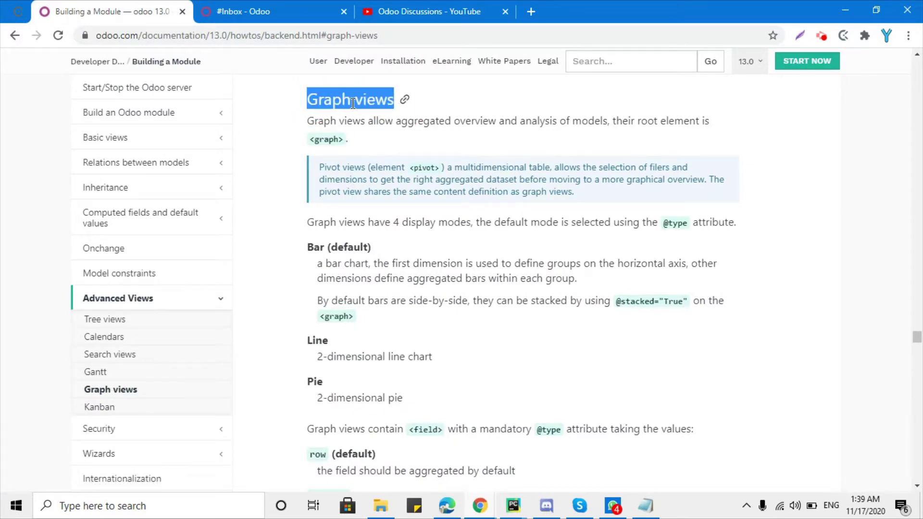
left_click(333, 104)
left_click_drag(324, 101, 363, 107)
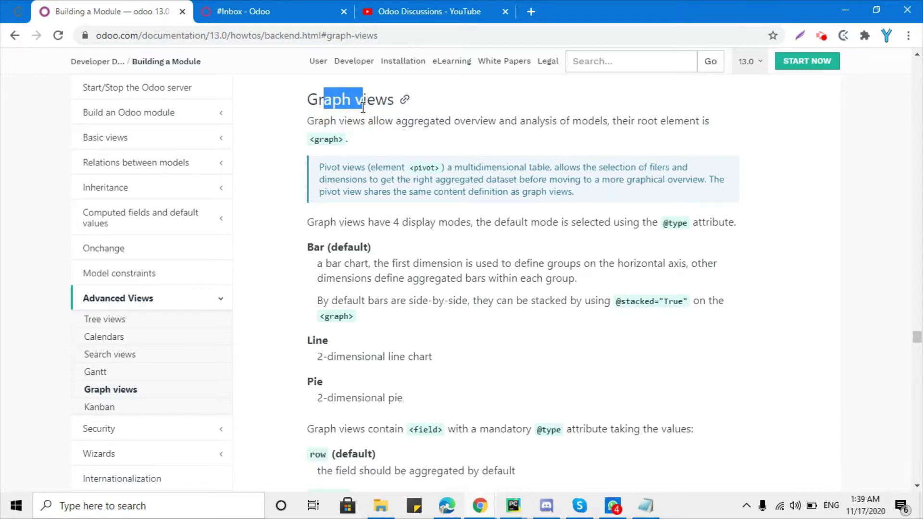
left_click_drag(309, 242, 377, 428)
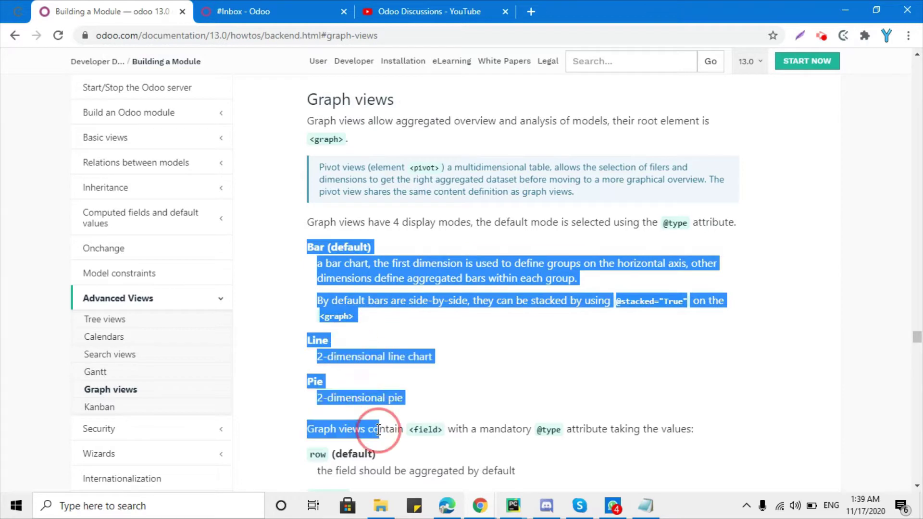
left_click(378, 282)
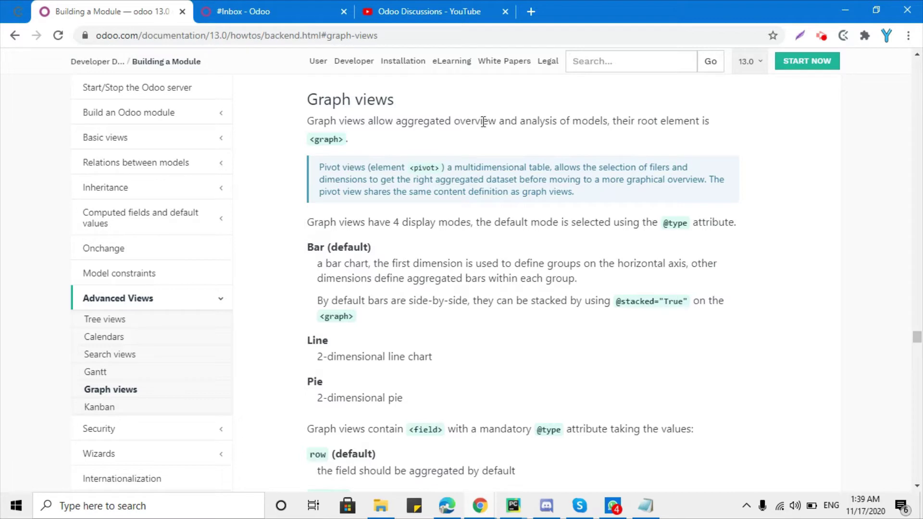
left_click_drag(534, 123, 336, 150)
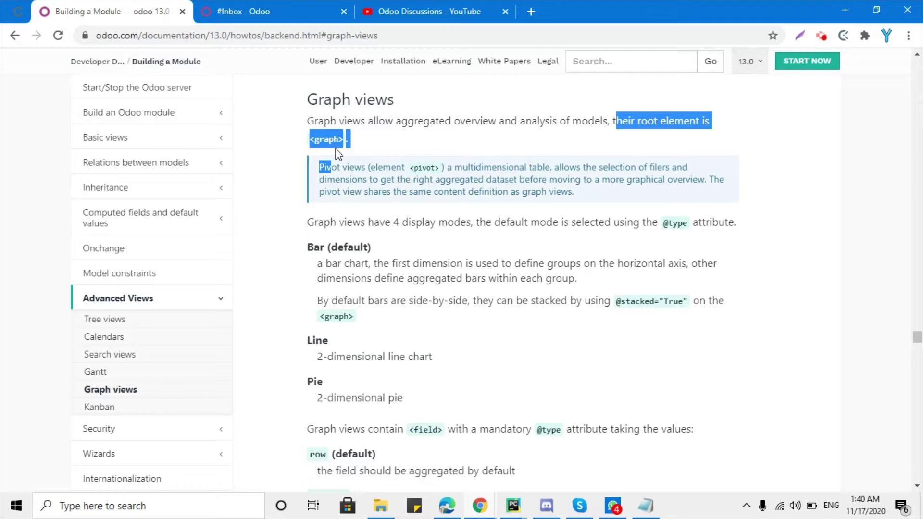
left_click_drag(306, 98, 393, 99)
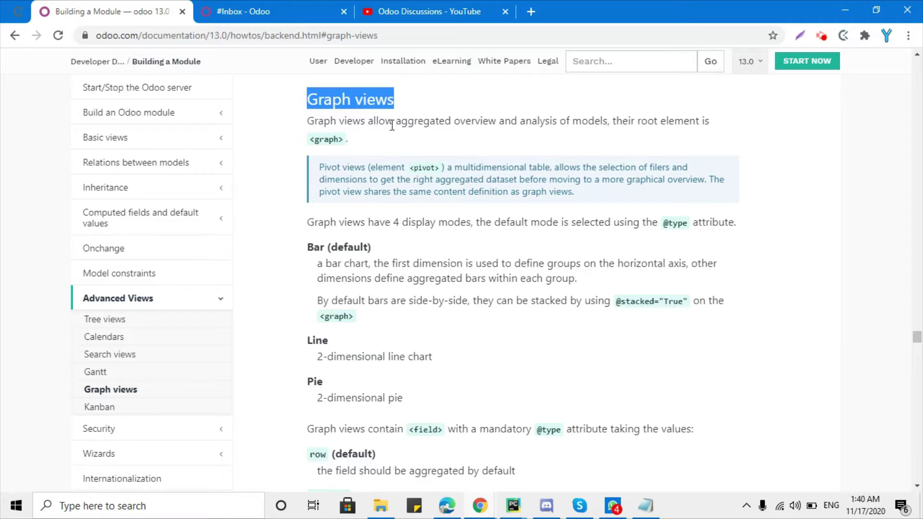
triple_click(355, 120)
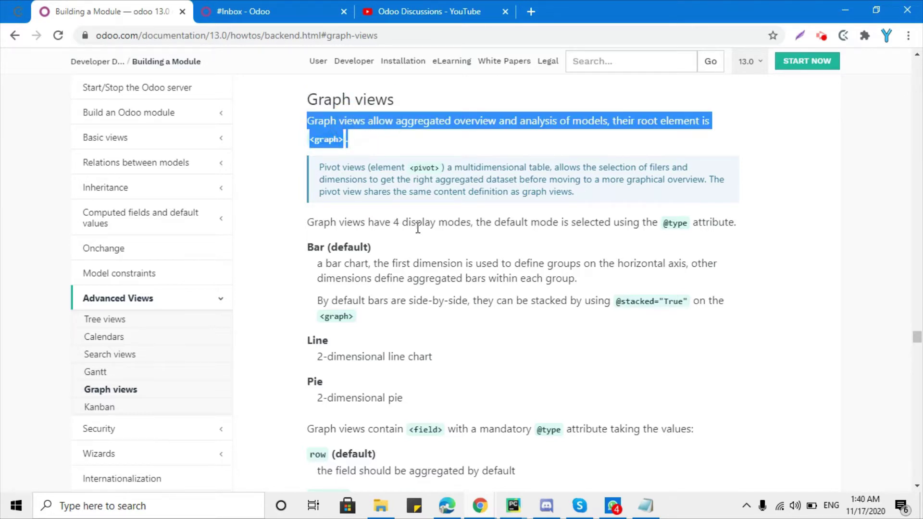
left_click_drag(476, 222, 691, 233)
double_click(713, 224)
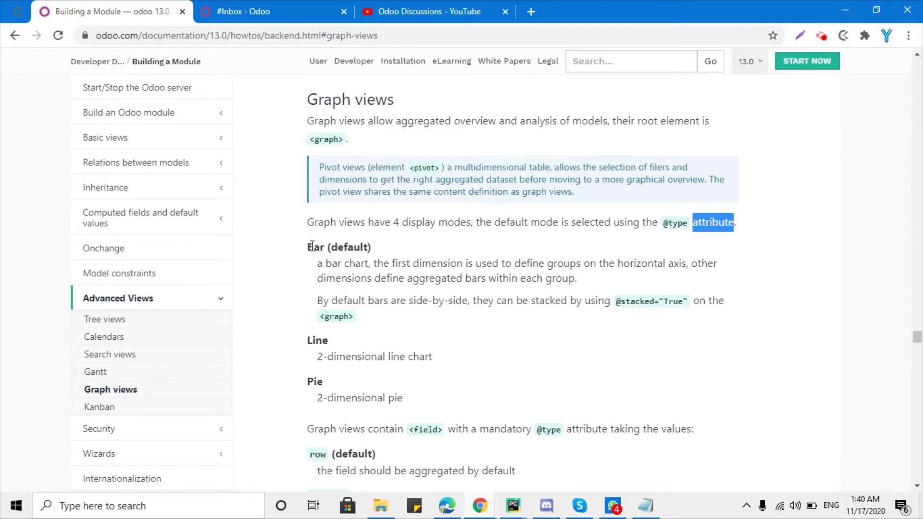
left_click_drag(309, 251, 362, 250)
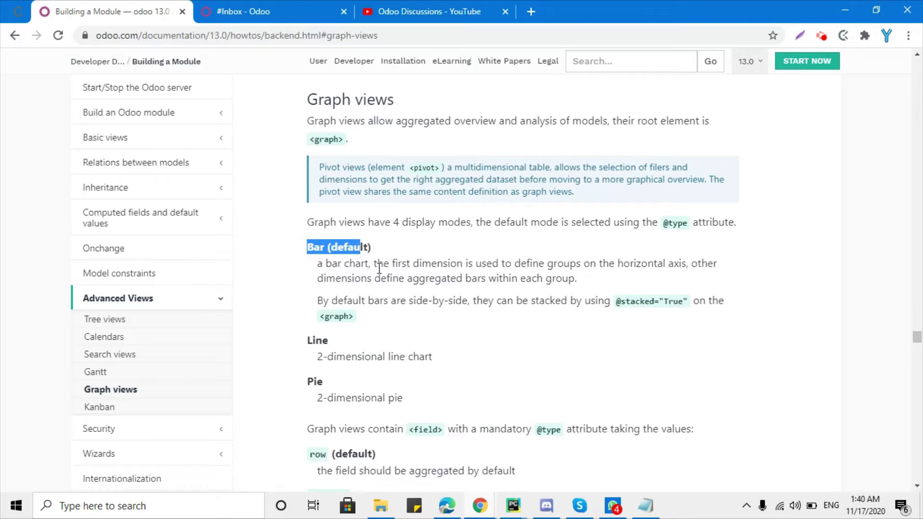
left_click_drag(383, 264, 688, 264)
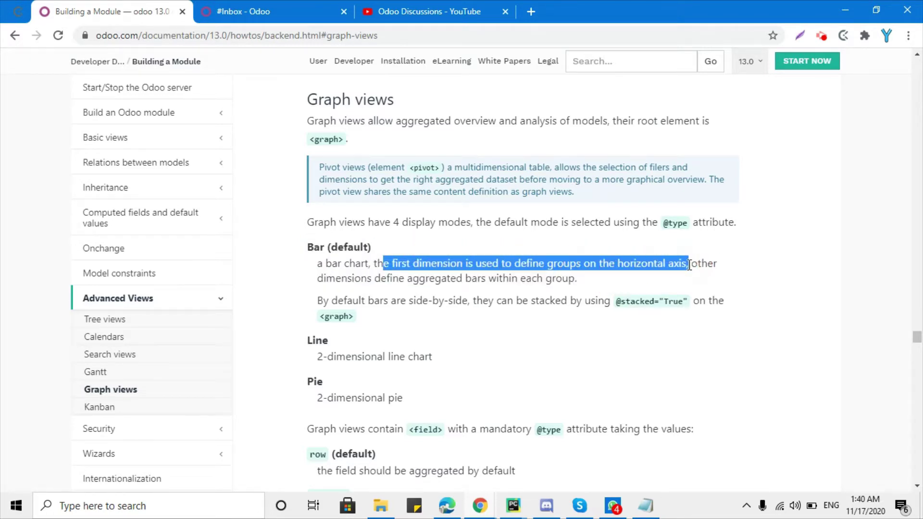
left_click_drag(406, 294, 505, 283)
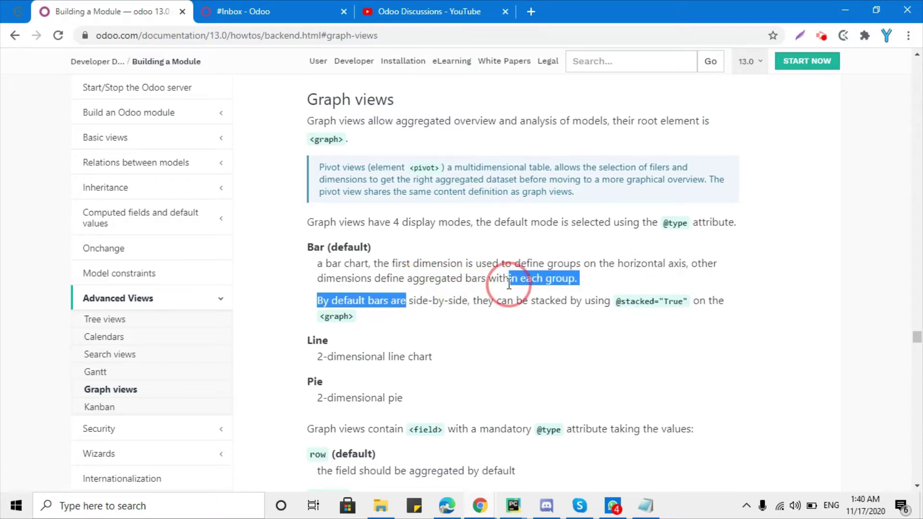
double_click(505, 280)
left_click_drag(317, 301, 683, 302)
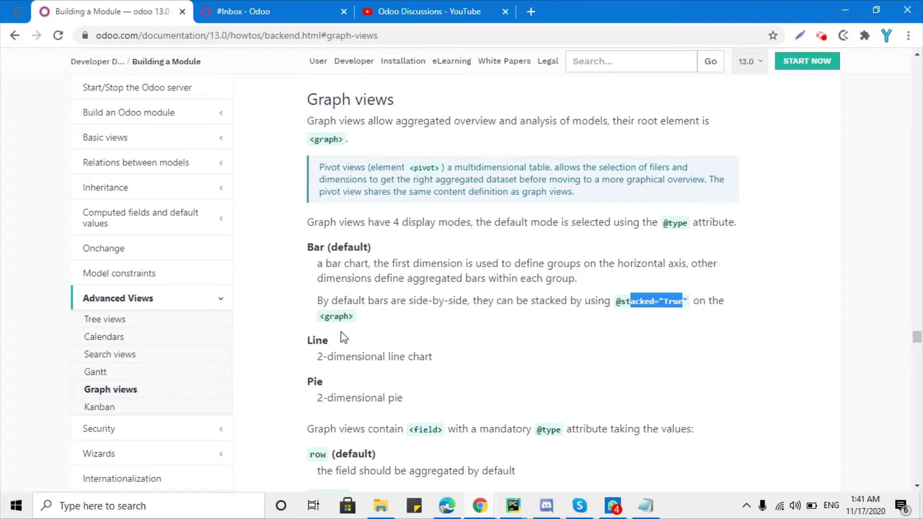
double_click(334, 321)
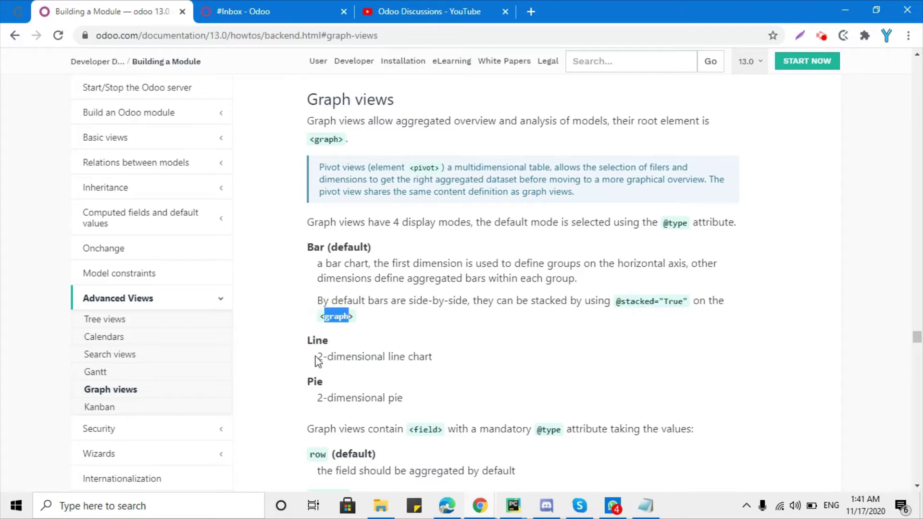
left_click_drag(316, 357, 447, 354)
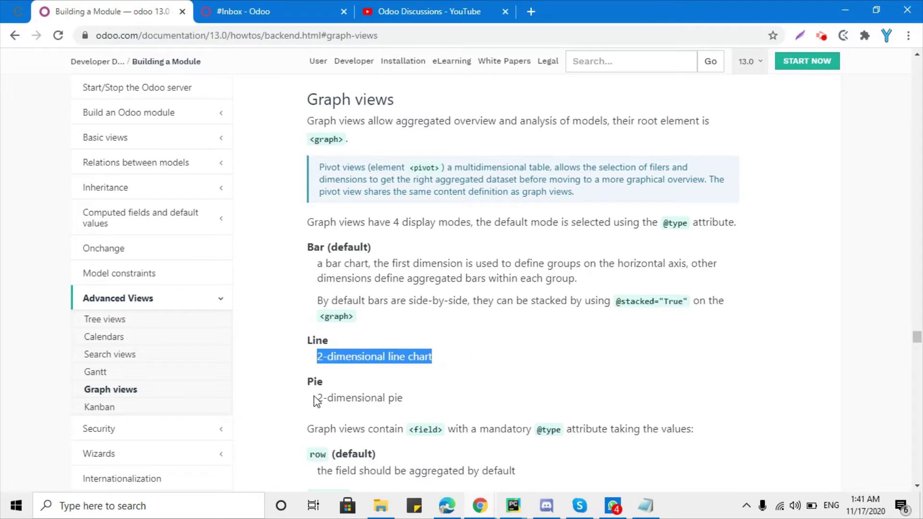
left_click_drag(316, 399, 406, 401)
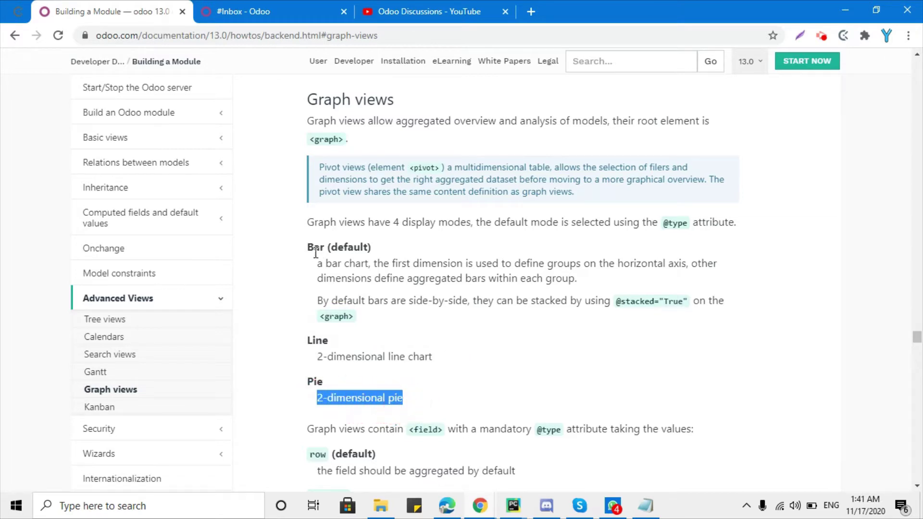
left_click_drag(307, 247, 400, 394)
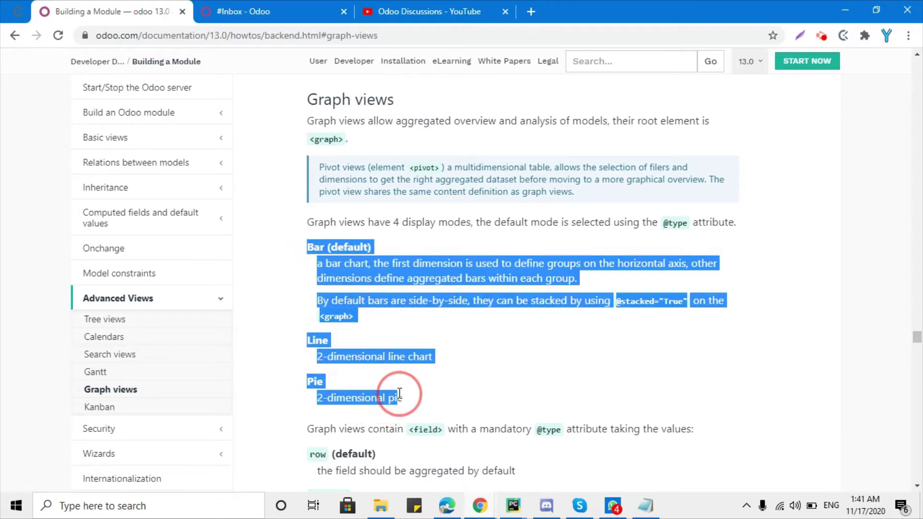
Open Odoo's Project app from the apps menu and show its Reporting options
left_click(250, 7)
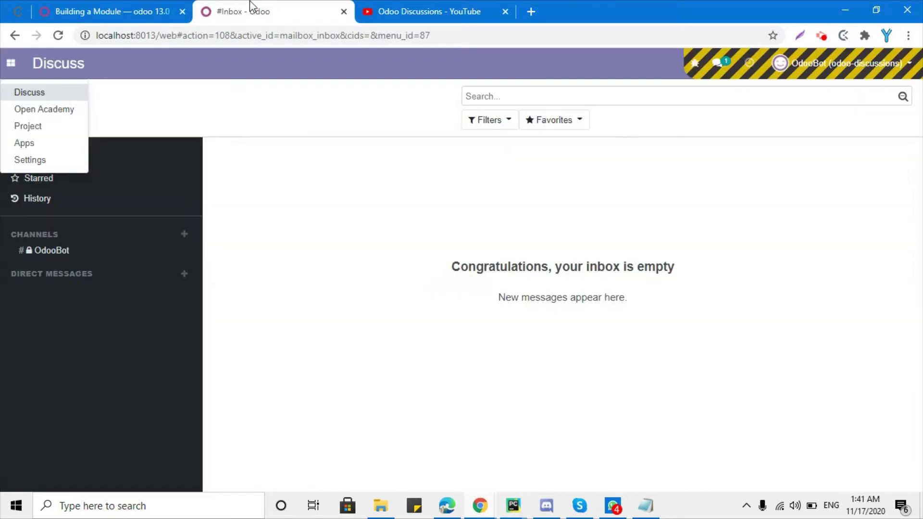
left_click(6, 64)
left_click(9, 63)
left_click(26, 130)
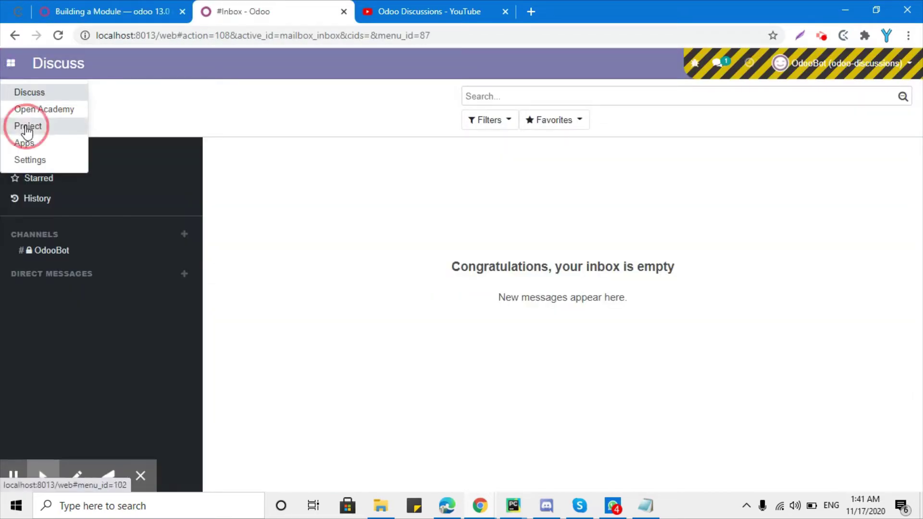
left_click(240, 71)
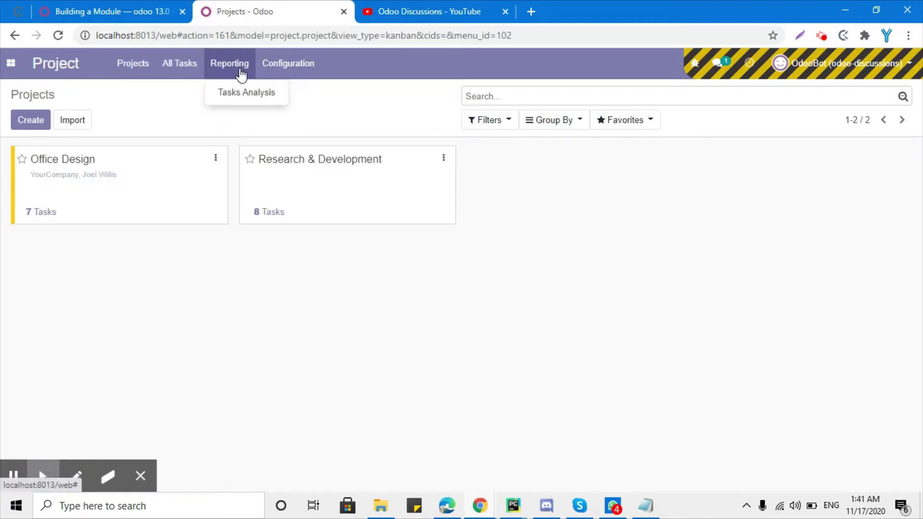
Show Tasks Analysis as a stacked bar graph of # of Tasks per project and review its measures
left_click(244, 93)
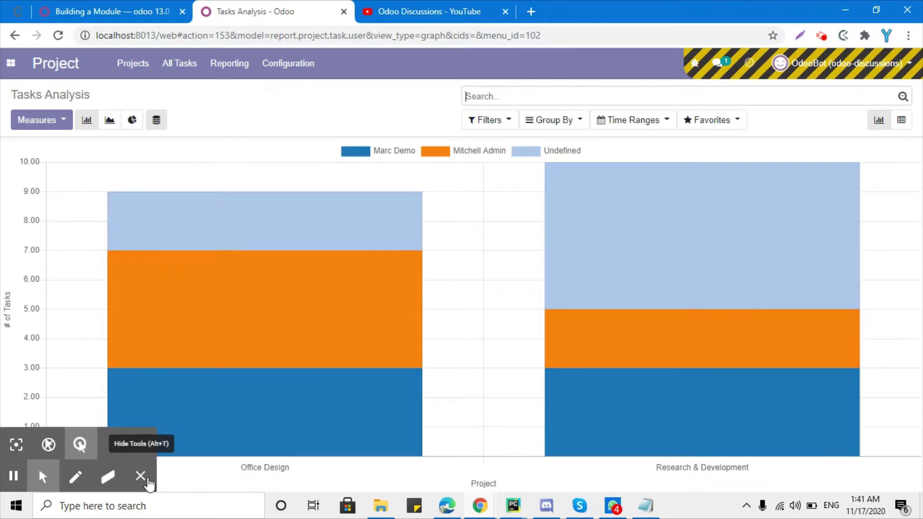
left_click(149, 482)
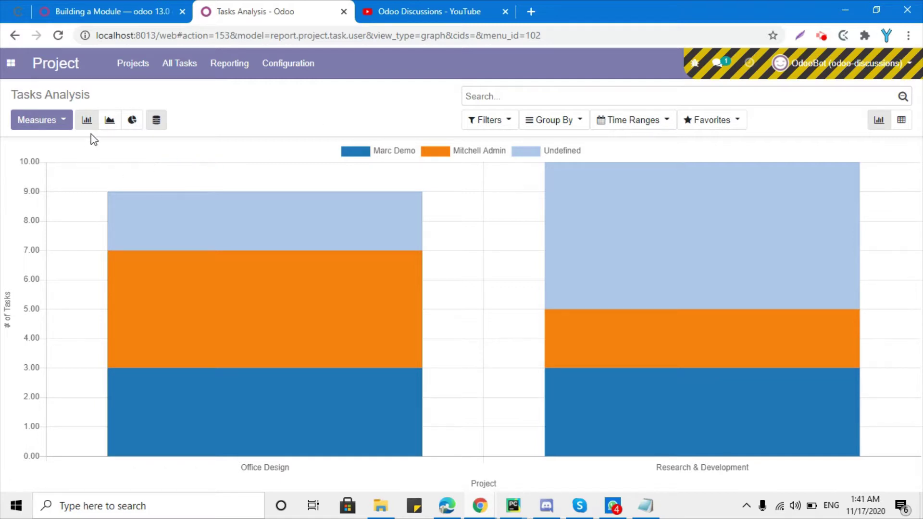
left_click(30, 118)
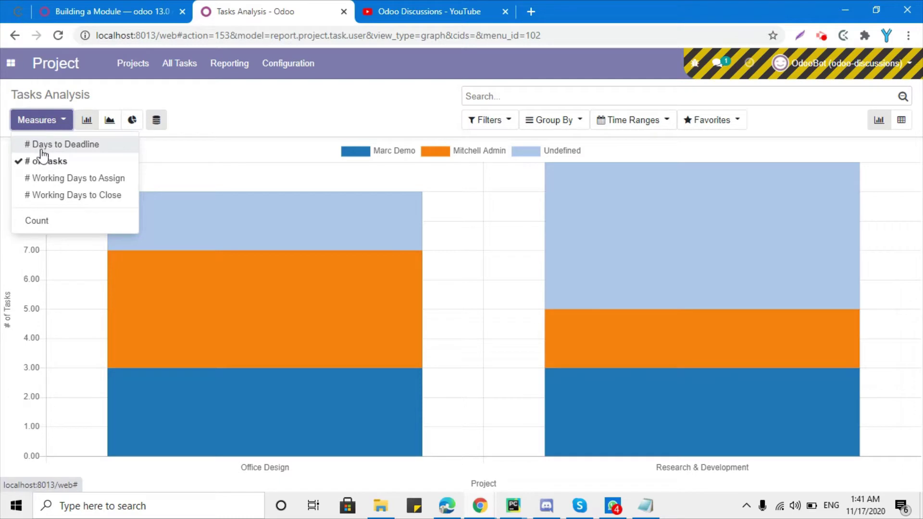
mouse_move(384, 272)
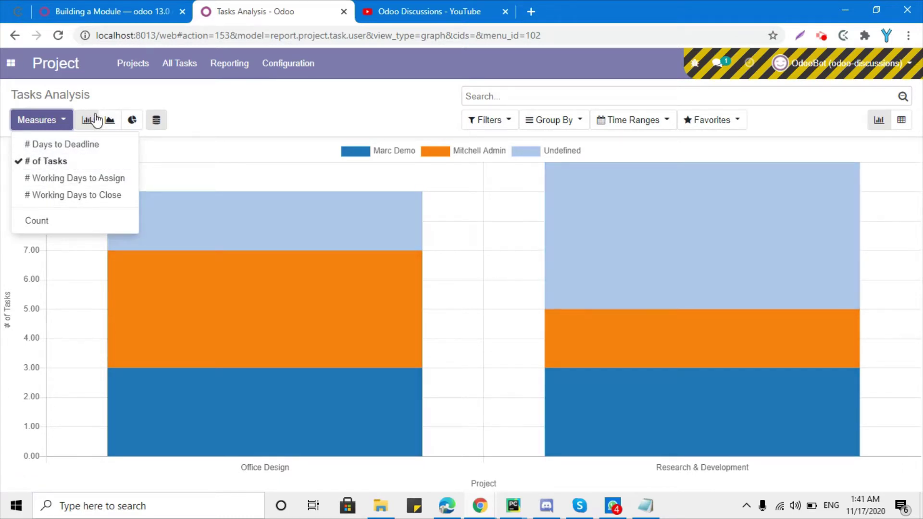
left_click(219, 115)
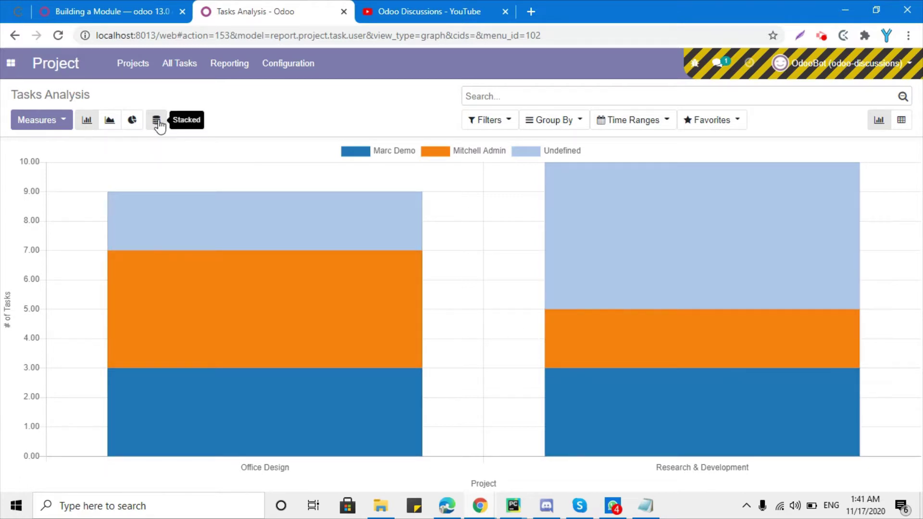
Unstack the bars so each project's per-assignee task counts appear side by side
left_click(157, 121)
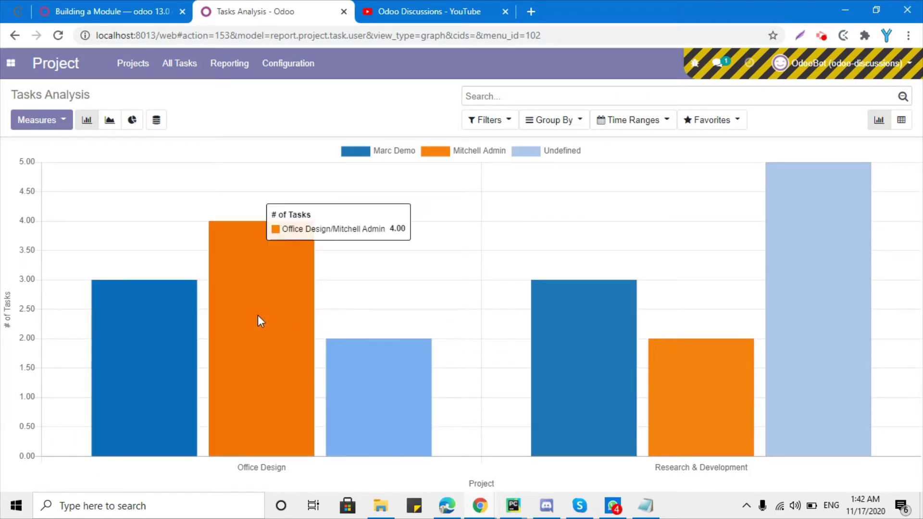
mouse_move(814, 389)
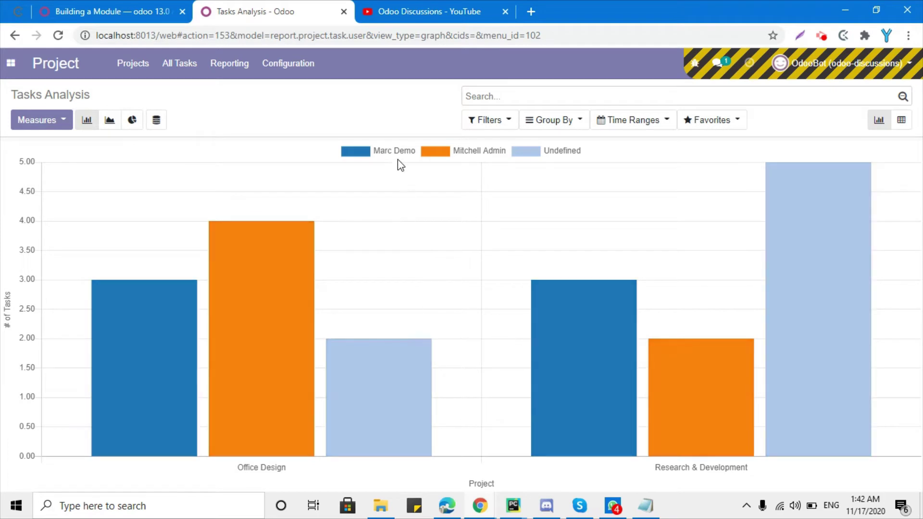
mouse_move(826, 195)
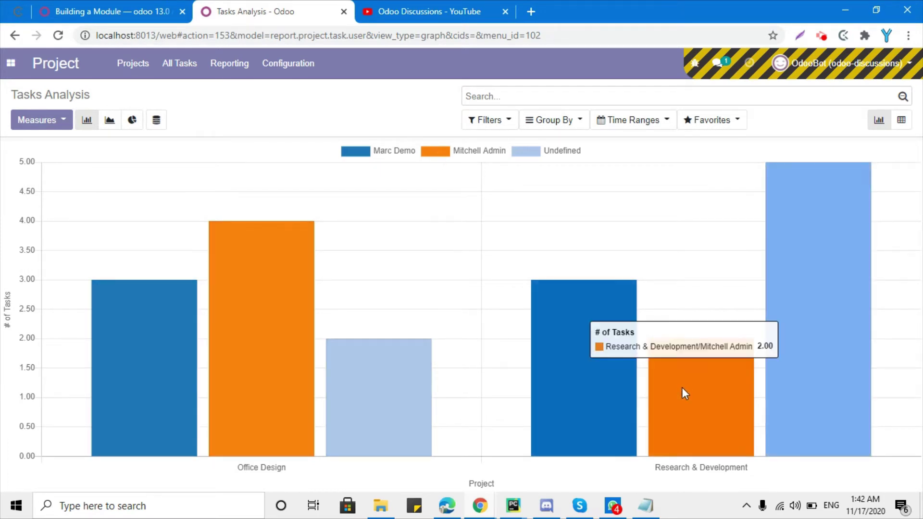
mouse_move(241, 363)
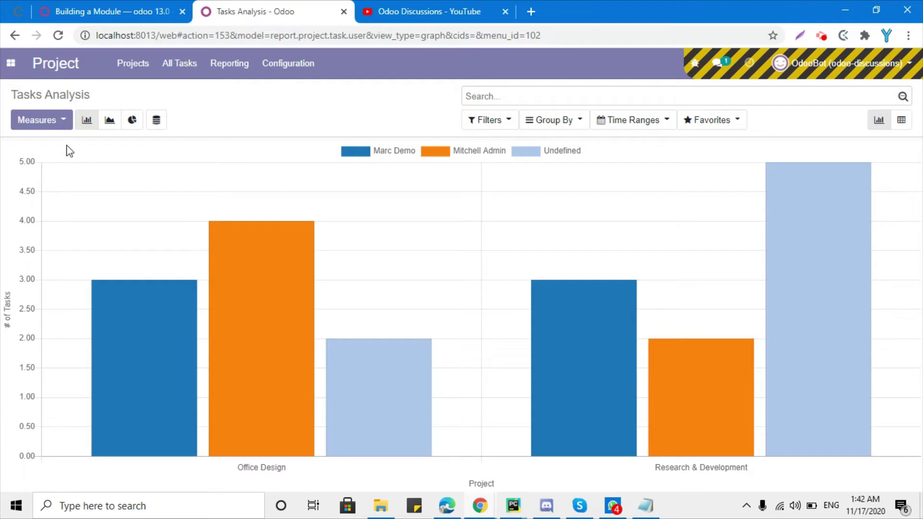
Display Tasks Analysis as a line chart, then a pie chart, then return to the docs
left_click(110, 121)
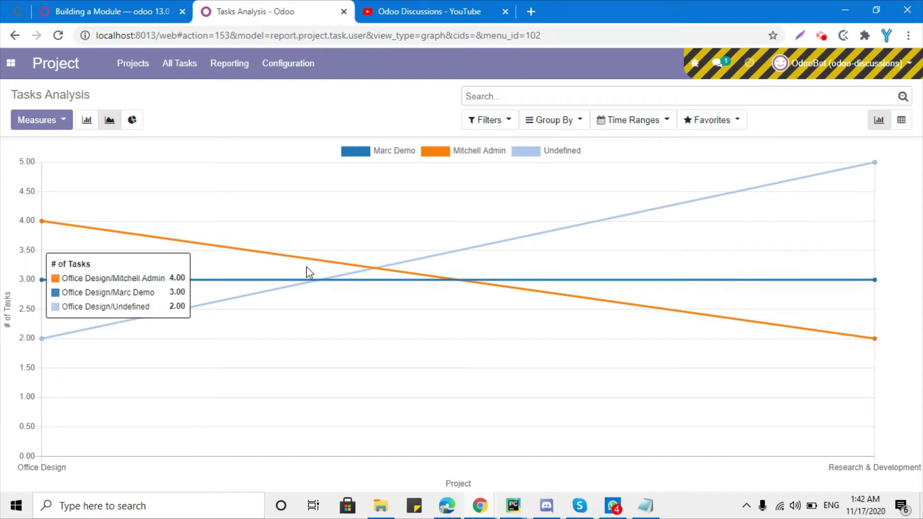
left_click(131, 120)
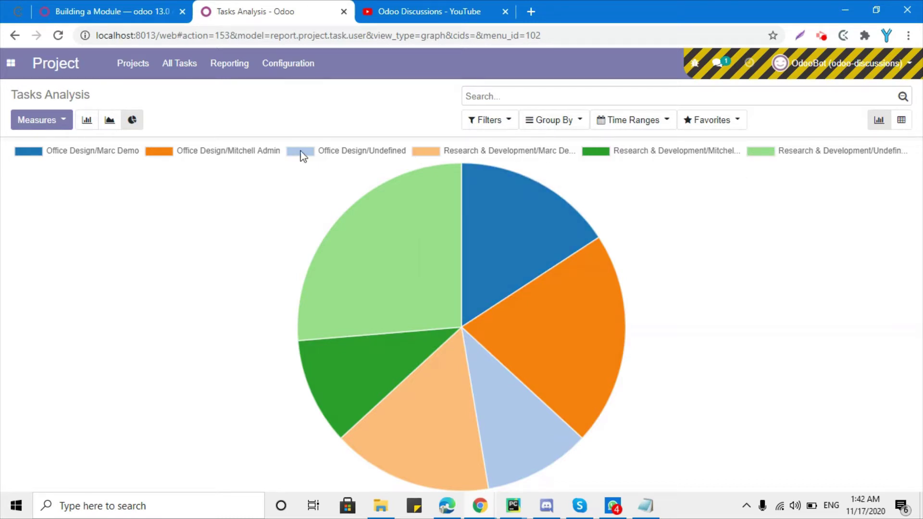
left_click(56, 126)
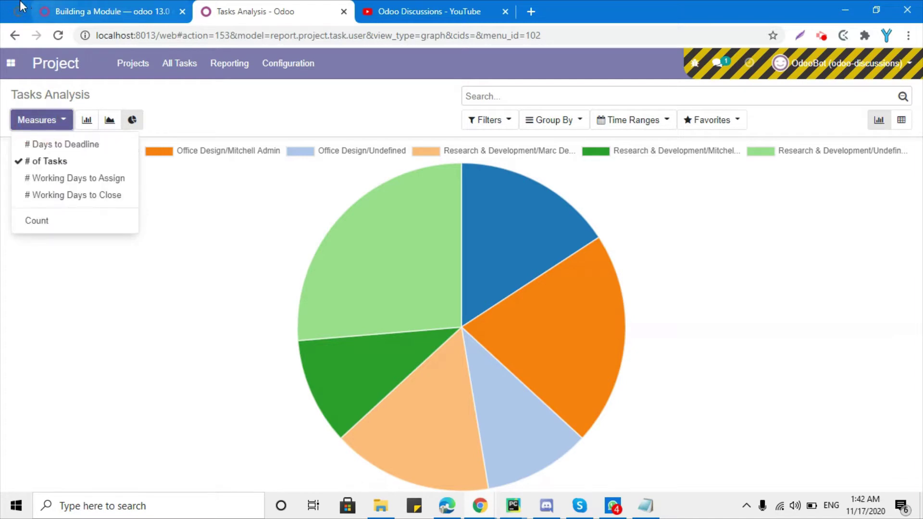
left_click(110, 12)
left_click(511, 328)
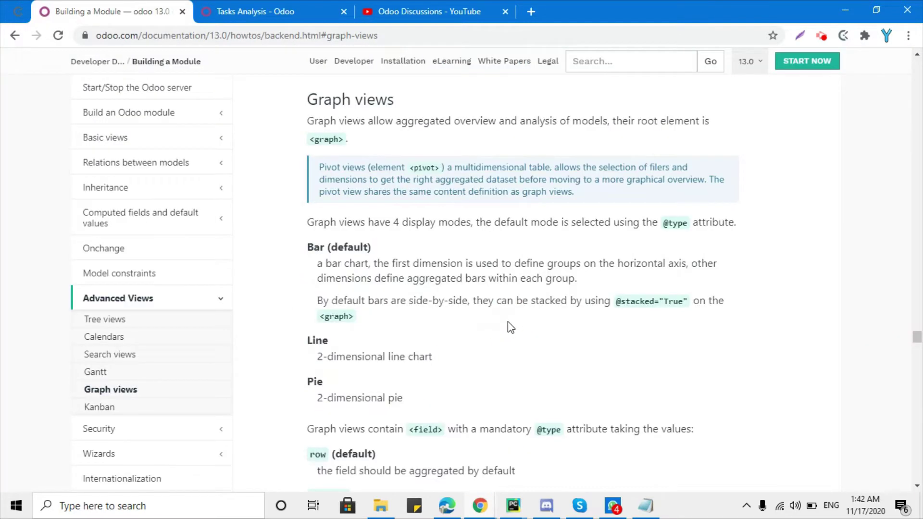
scroll(510, 328, "down", 3)
scroll(511, 327, "down", 1)
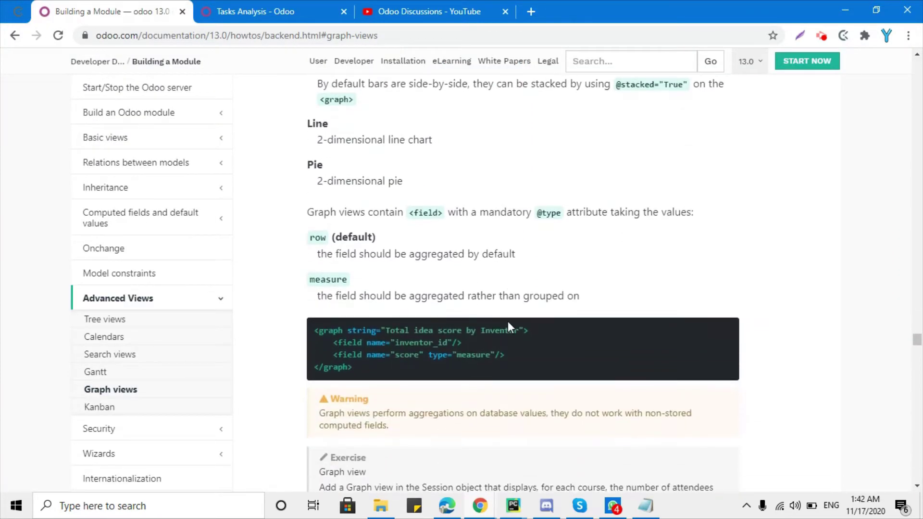
left_click_drag(318, 214, 682, 217)
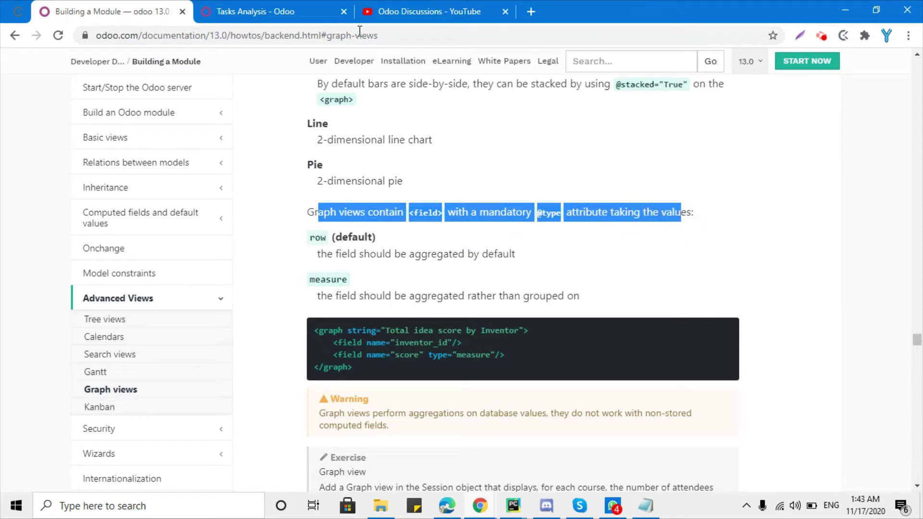
double_click(377, 213)
double_click(425, 213)
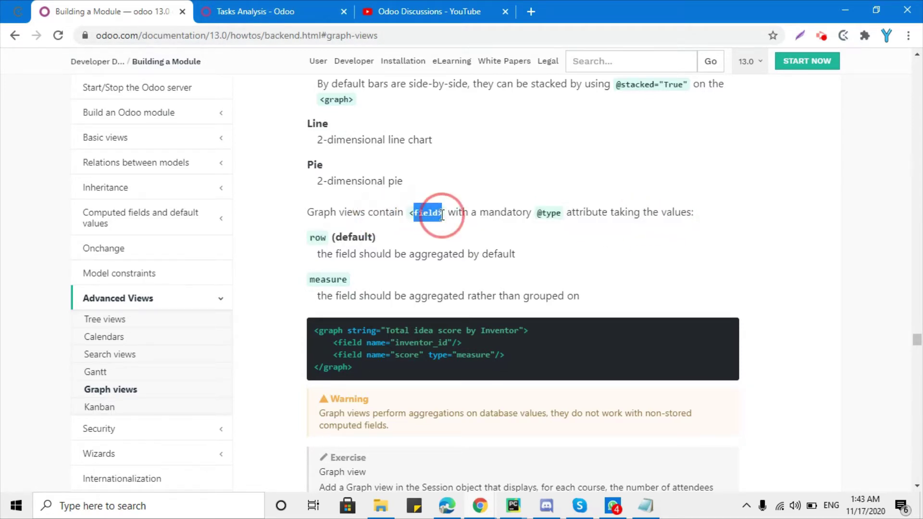
double_click(551, 213)
left_click_drag(456, 356, 486, 354)
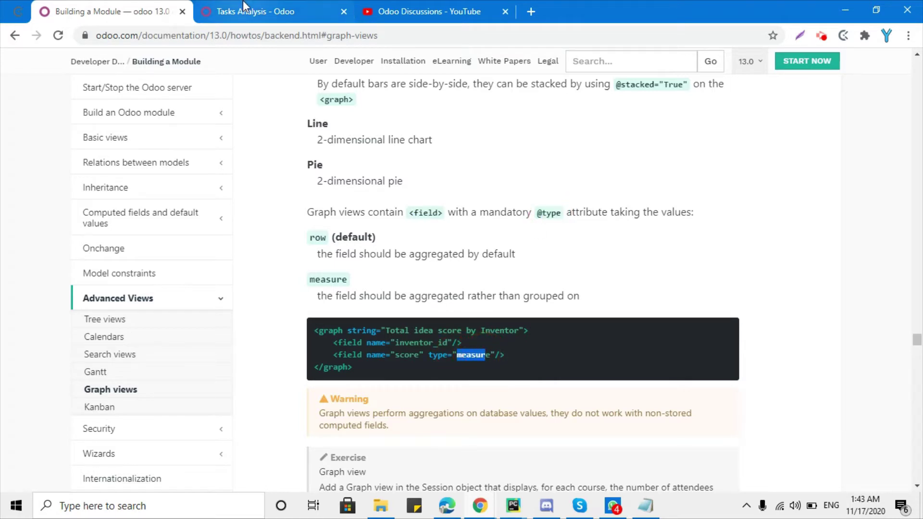
left_click_drag(390, 342, 456, 365)
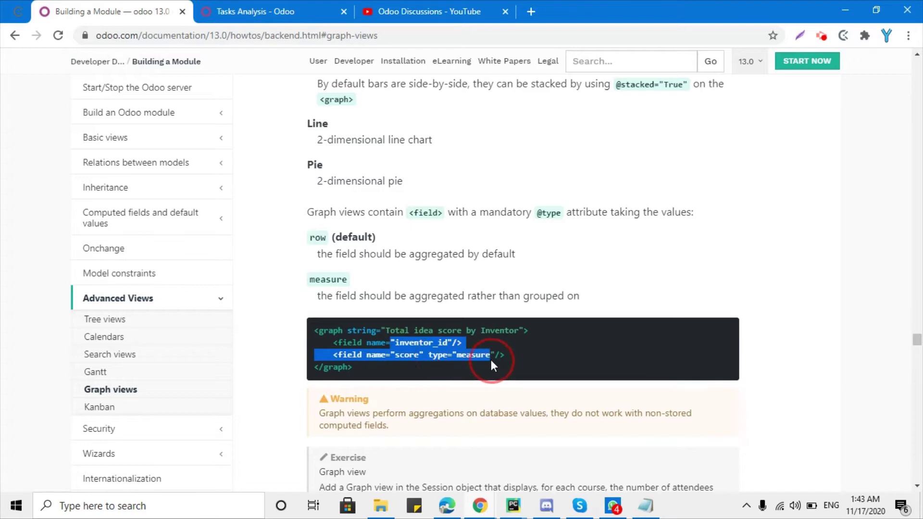
Switch Tasks Analysis from pie back to bar chart, then return to the Graph views docs
left_click(256, 9)
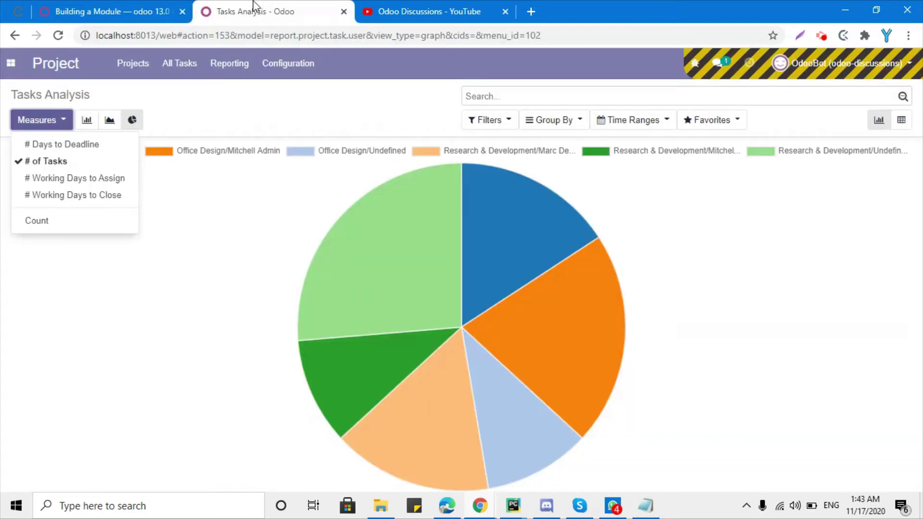
left_click(220, 117)
left_click(87, 122)
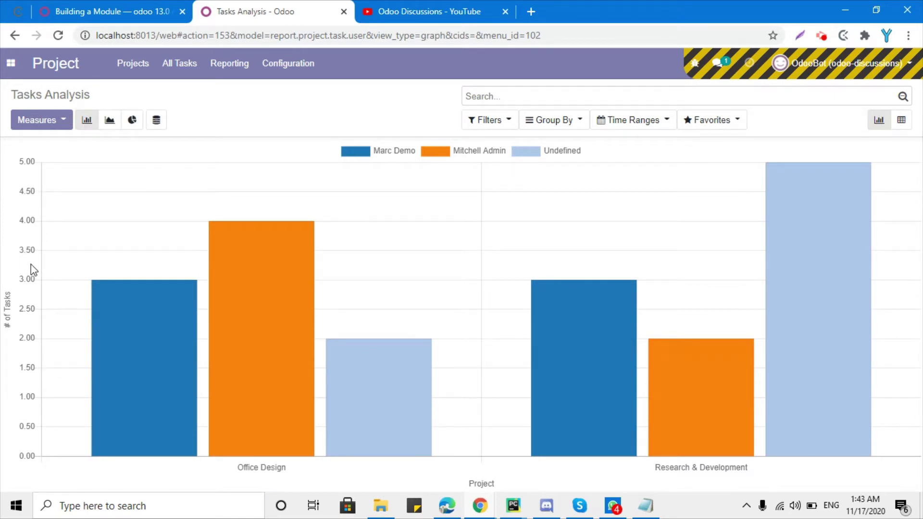
left_click(106, 11)
left_click(468, 363)
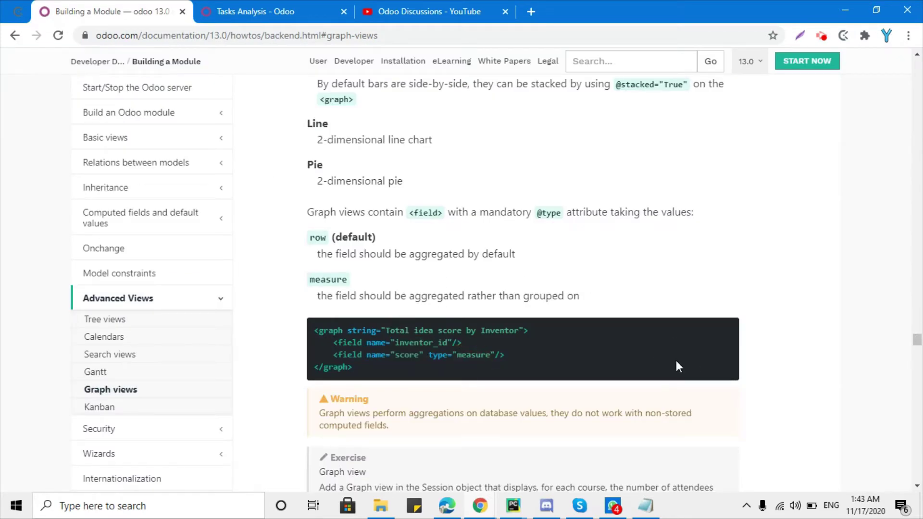
Highlight the exercise's attendees-per-course bar chart requirement, then return to Tasks Analysis
scroll(676, 362, "down", 4)
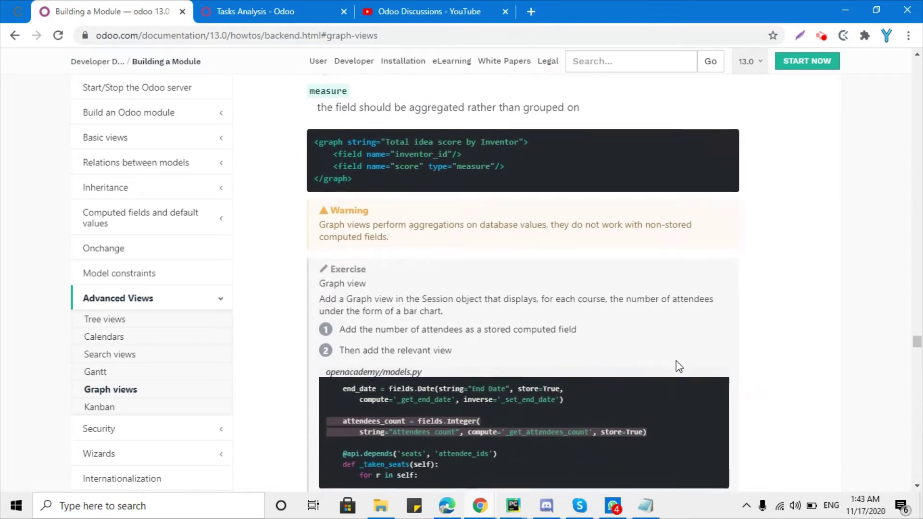
left_click_drag(321, 271, 526, 274)
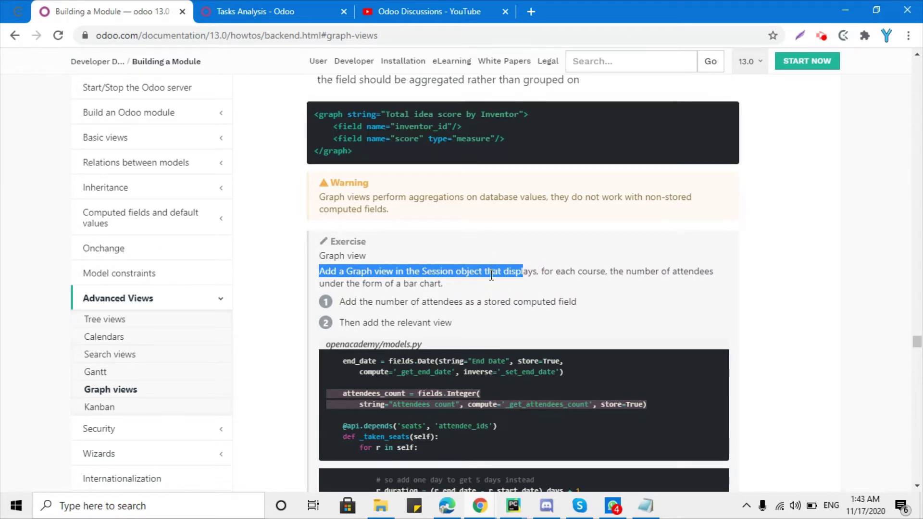
left_click_drag(491, 274, 603, 274)
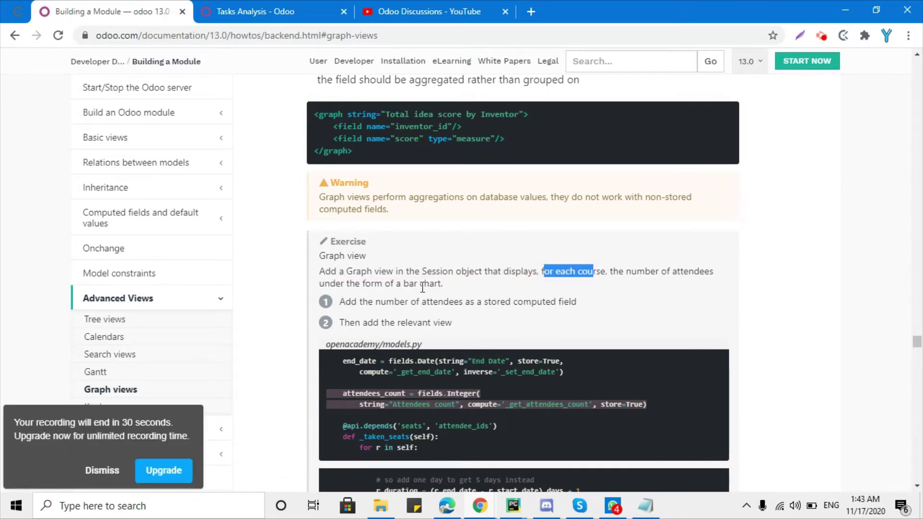
left_click_drag(341, 284, 414, 286)
left_click(255, 11)
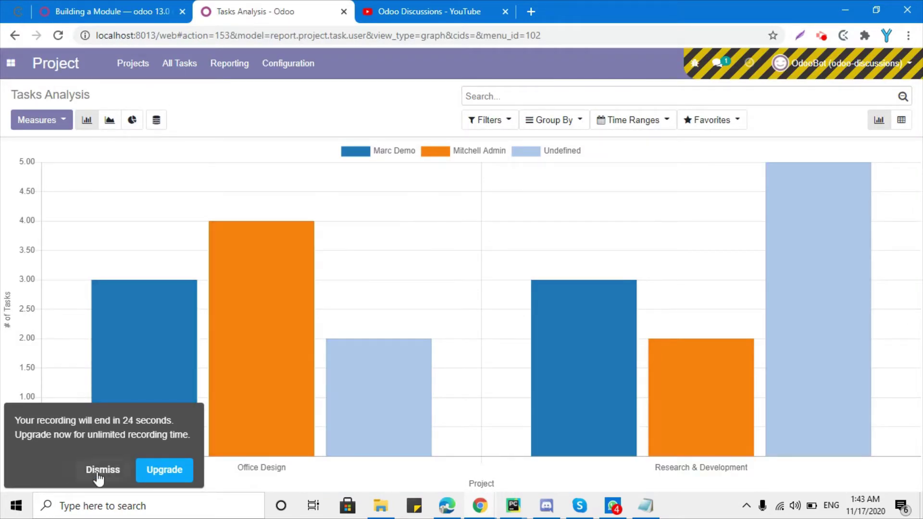
Open the empty Open Academy Sessions list, then go back to the Graph view exercise
left_click(100, 471)
left_click(10, 63)
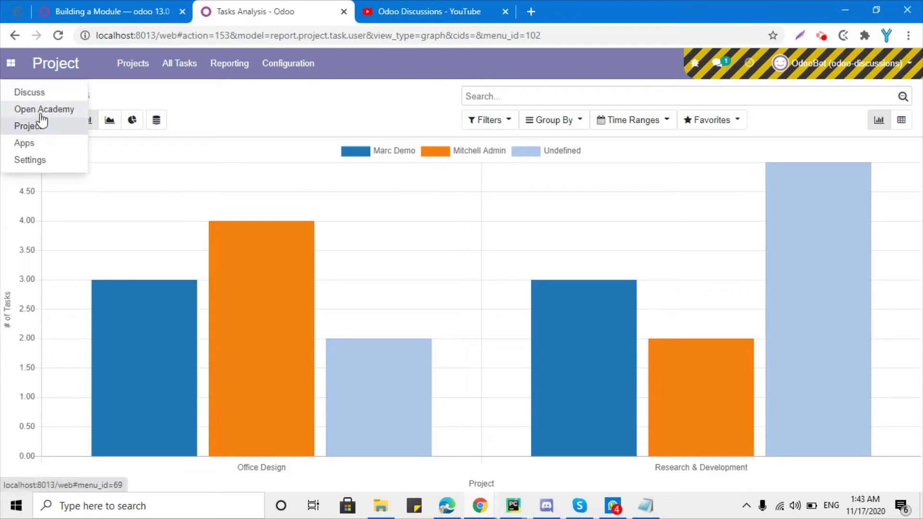
left_click(44, 115)
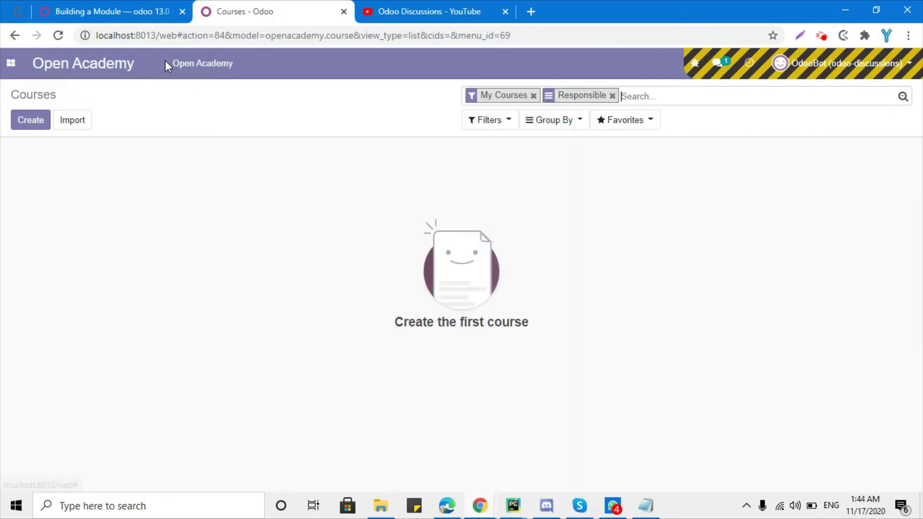
left_click(185, 66)
left_click(203, 112)
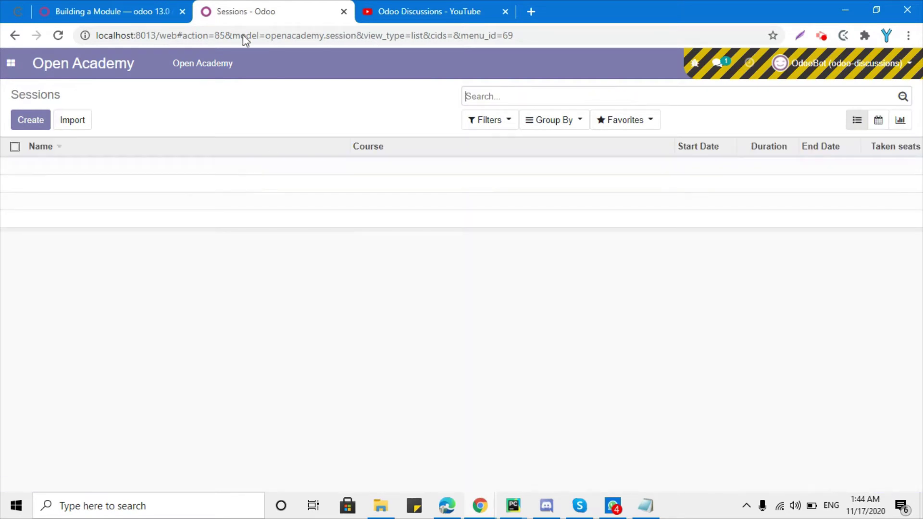
left_click(123, 11)
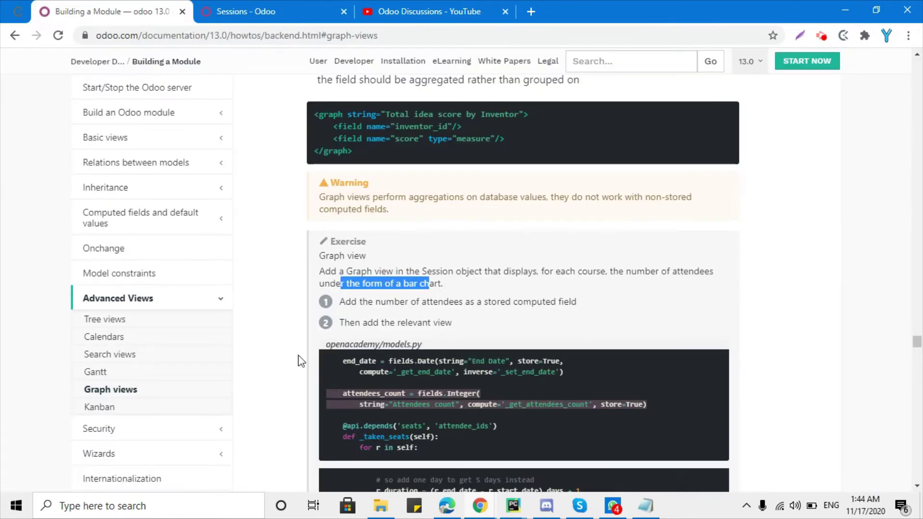
left_click(406, 283)
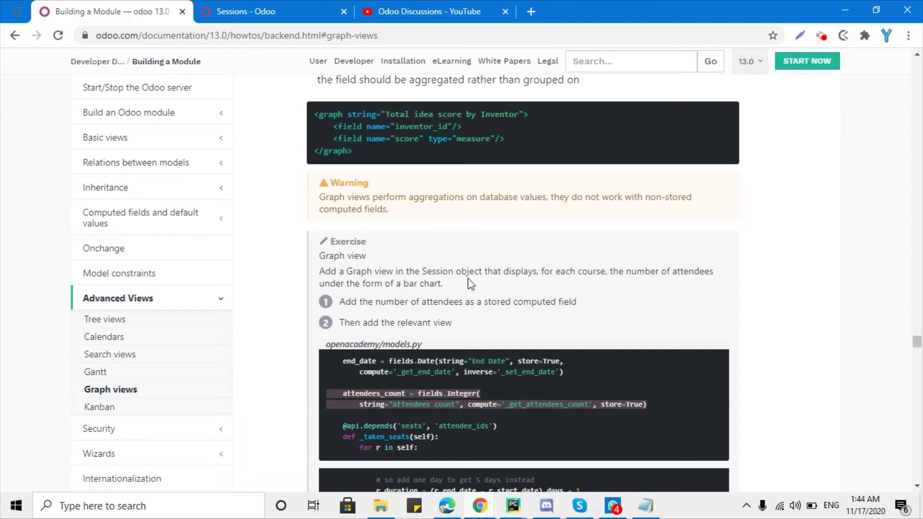
left_click_drag(454, 284, 321, 274)
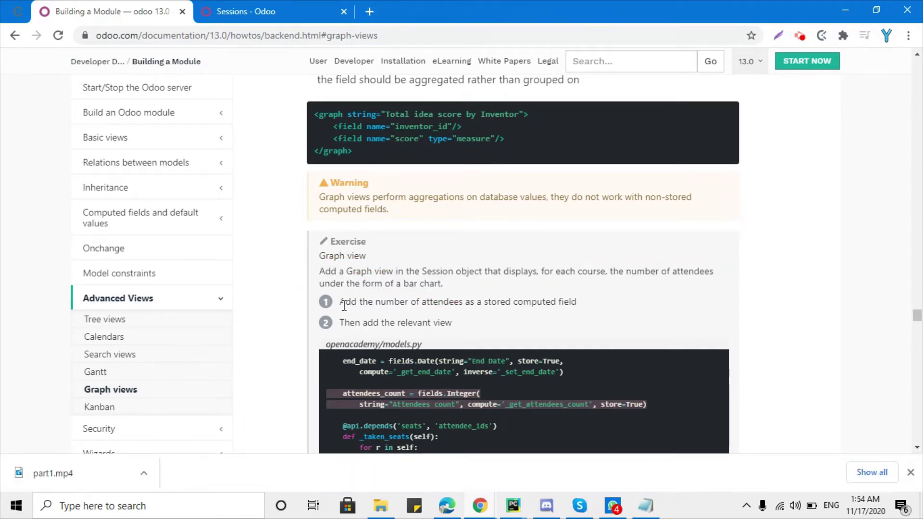